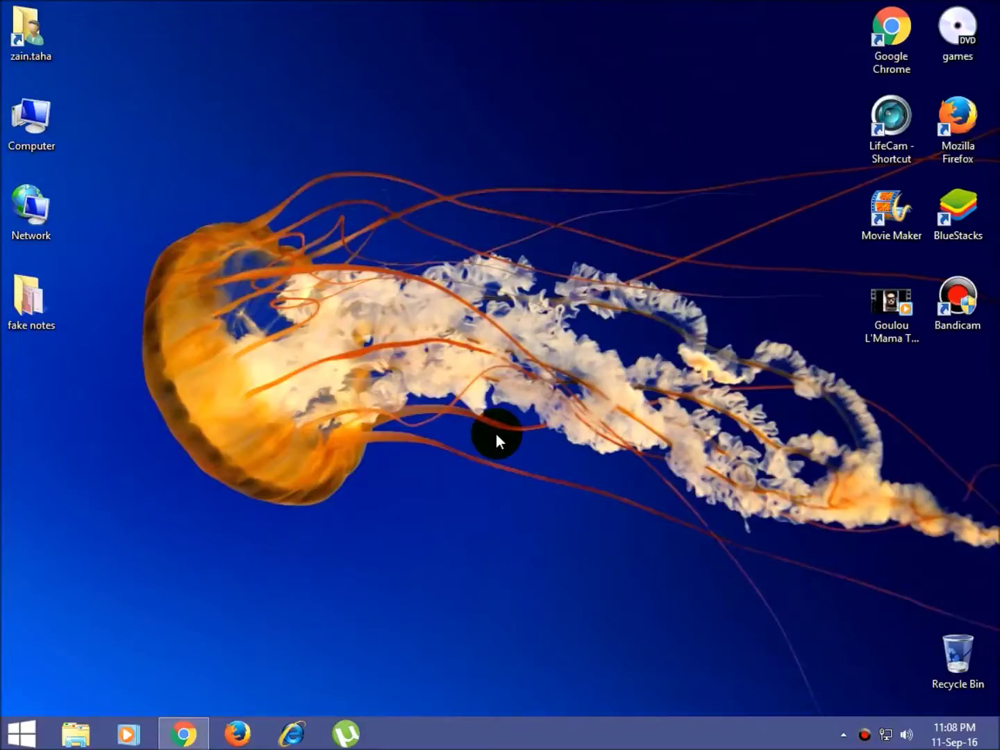
- Restore the Chrome window showing the Watch Dogs 2 Gameplay YouTube video
left_click(184, 733)
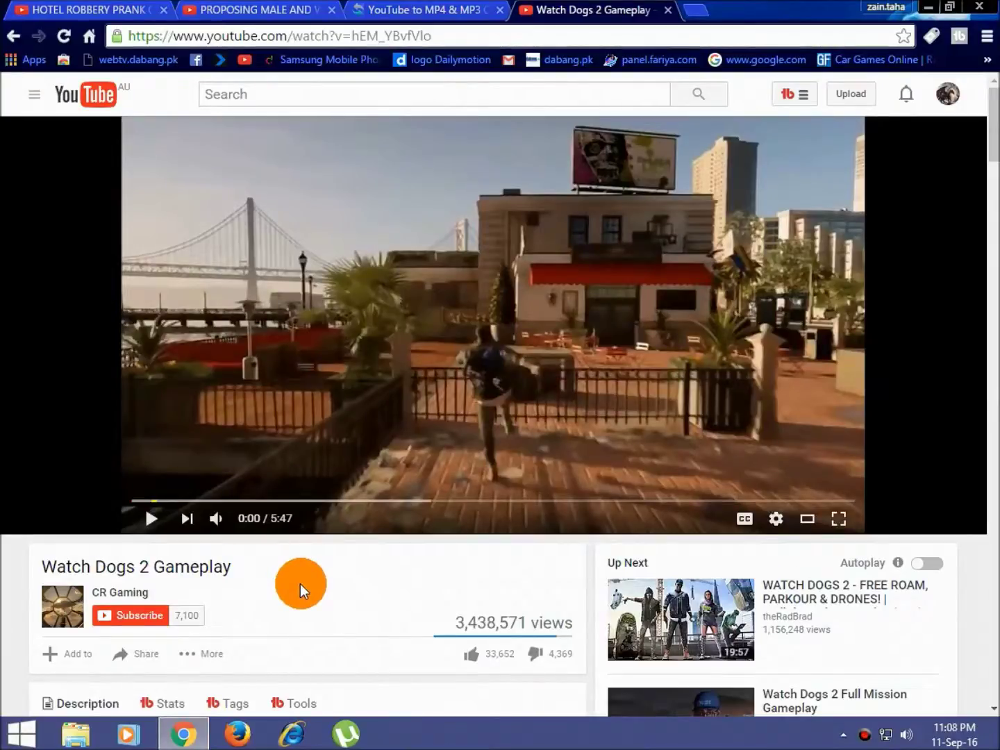
- Copy the Watch Dogs 2 Gameplay video's web address from the address bar
left_click(425, 10)
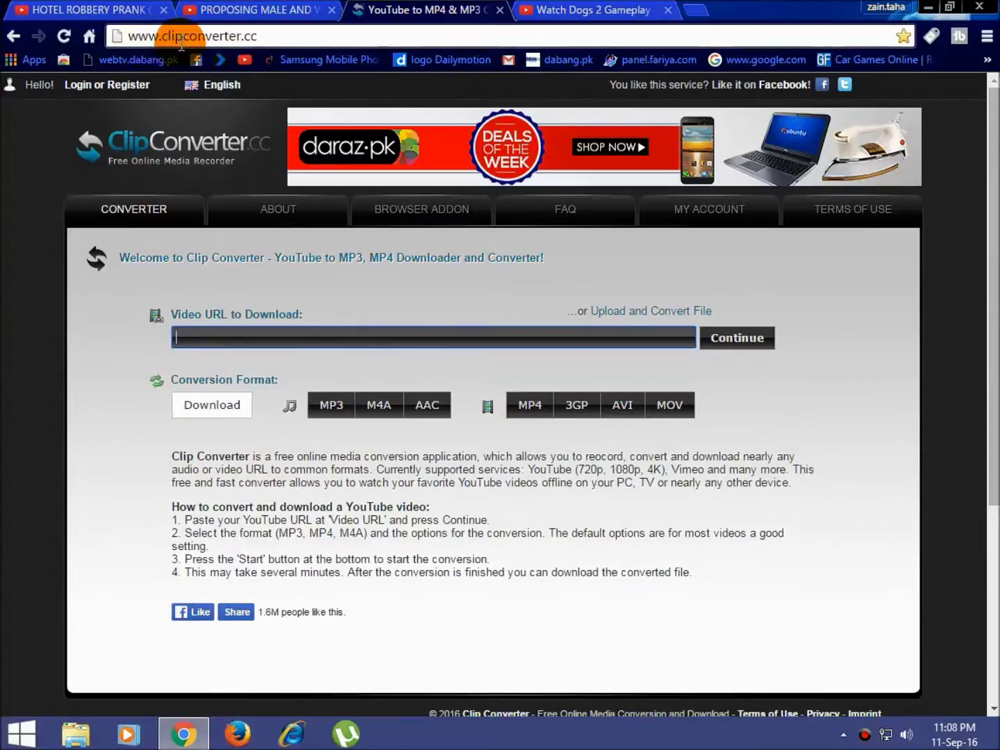
left_click(586, 9)
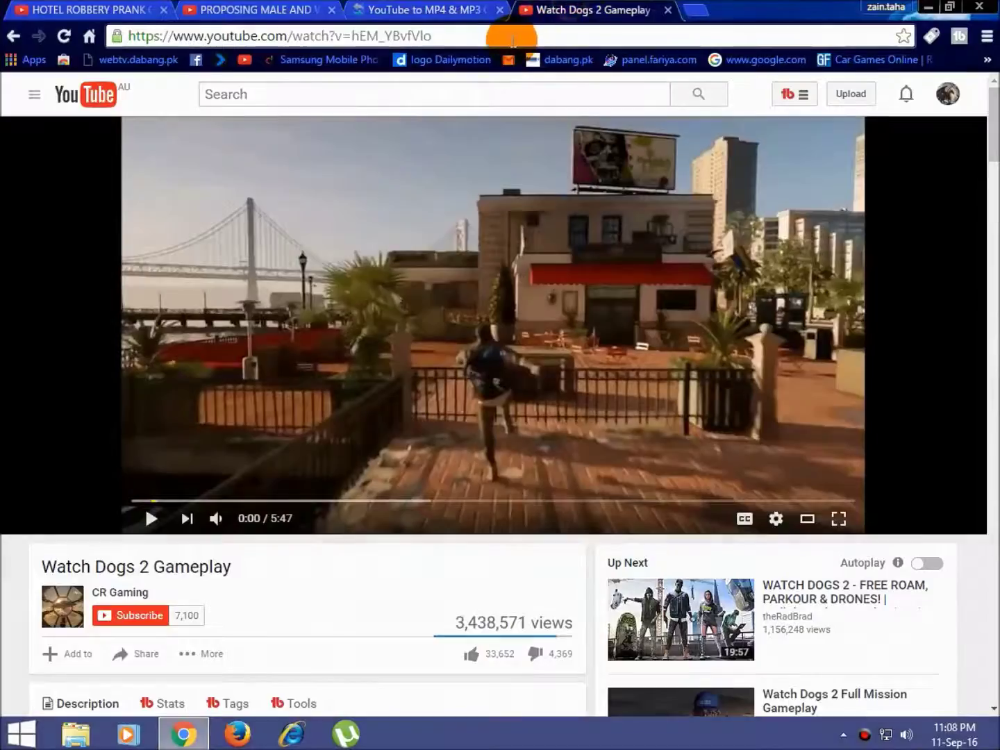
left_click_drag(438, 36, 125, 36)
right_click(511, 36)
left_click(539, 101)
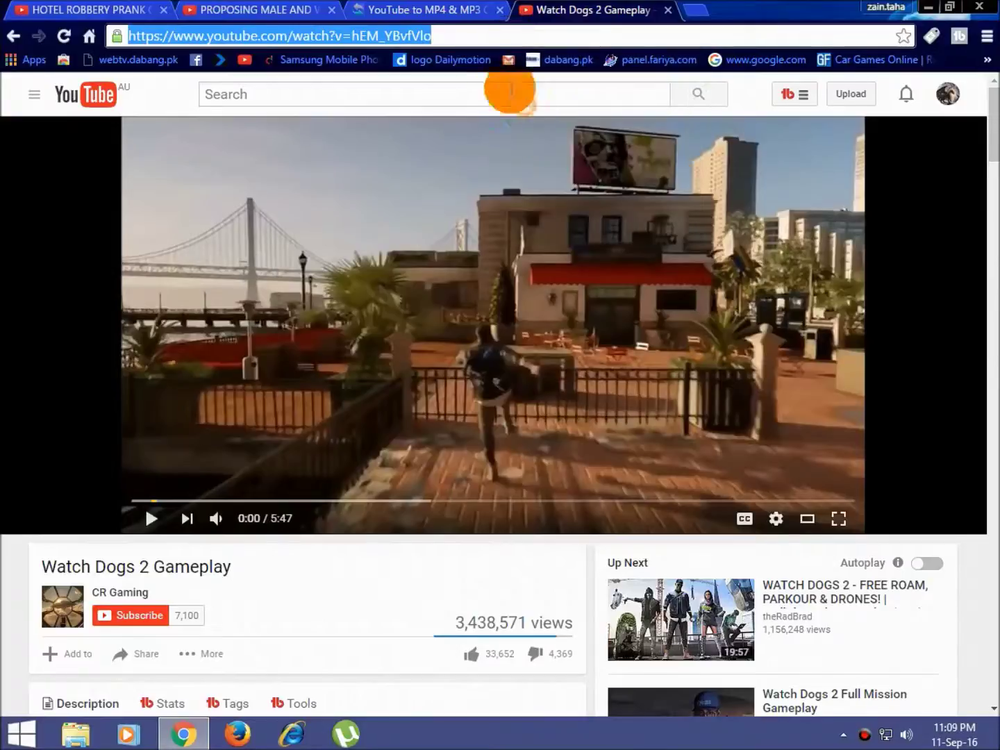
- Paste the address into ClipConverter's video URL field and submit it
left_click(426, 9)
left_click(442, 336)
right_click(441, 334)
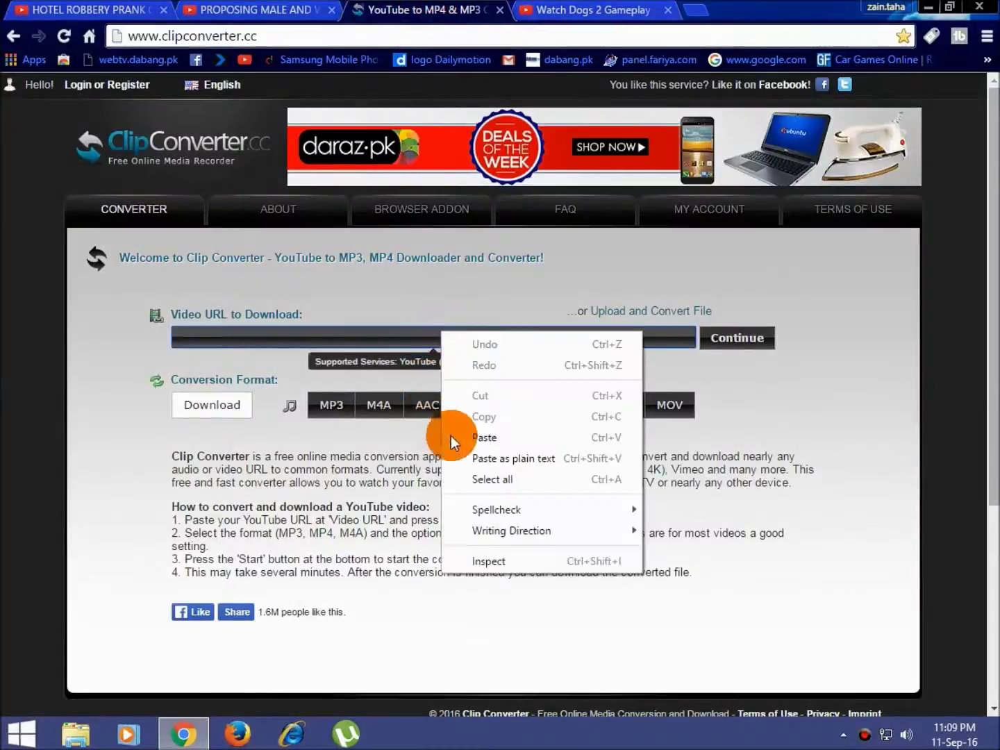
left_click(493, 435)
left_click(738, 338)
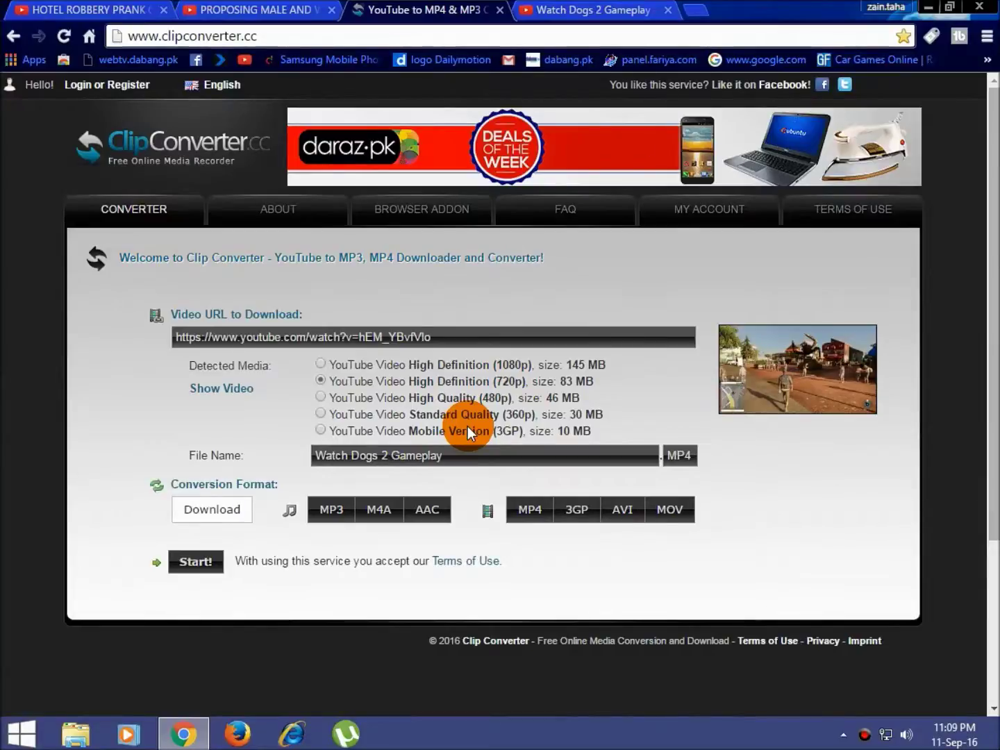
- Choose the Standard Quality (360p) MP4 option for the Watch Dogs 2 video
left_click(320, 413)
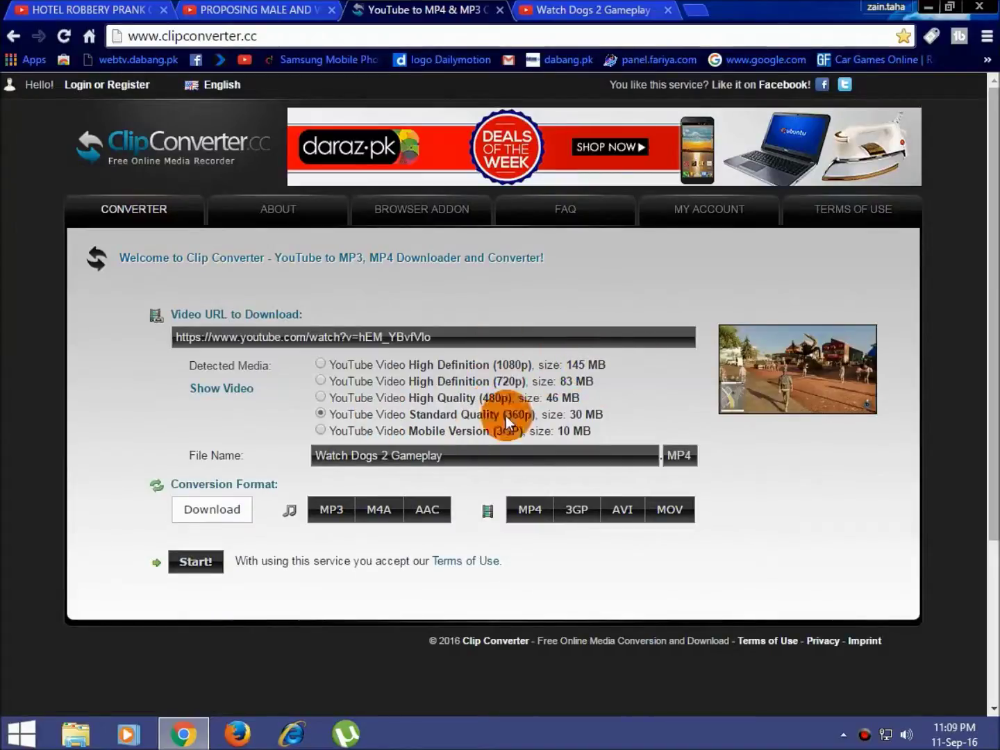
- Start converting the 360p MP4 and wait for the Save As dialog
left_click(195, 561)
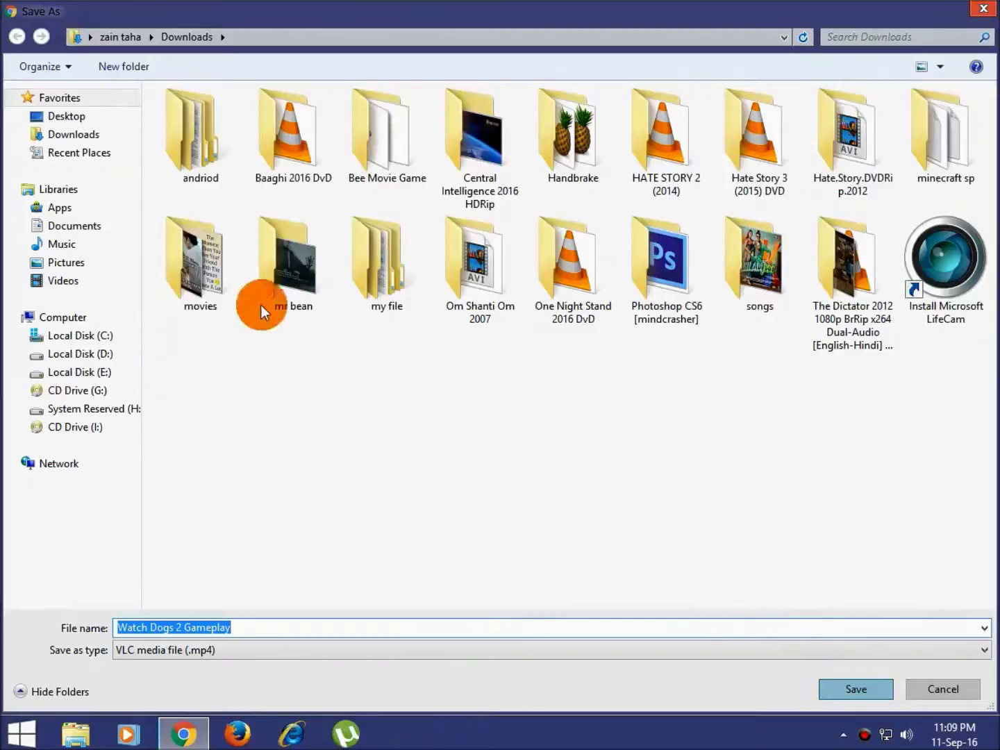
- Save the Watch Dogs 2 Gameplay MP4 to the Desktop and minimize the browser
left_click(65, 116)
left_click(855, 689)
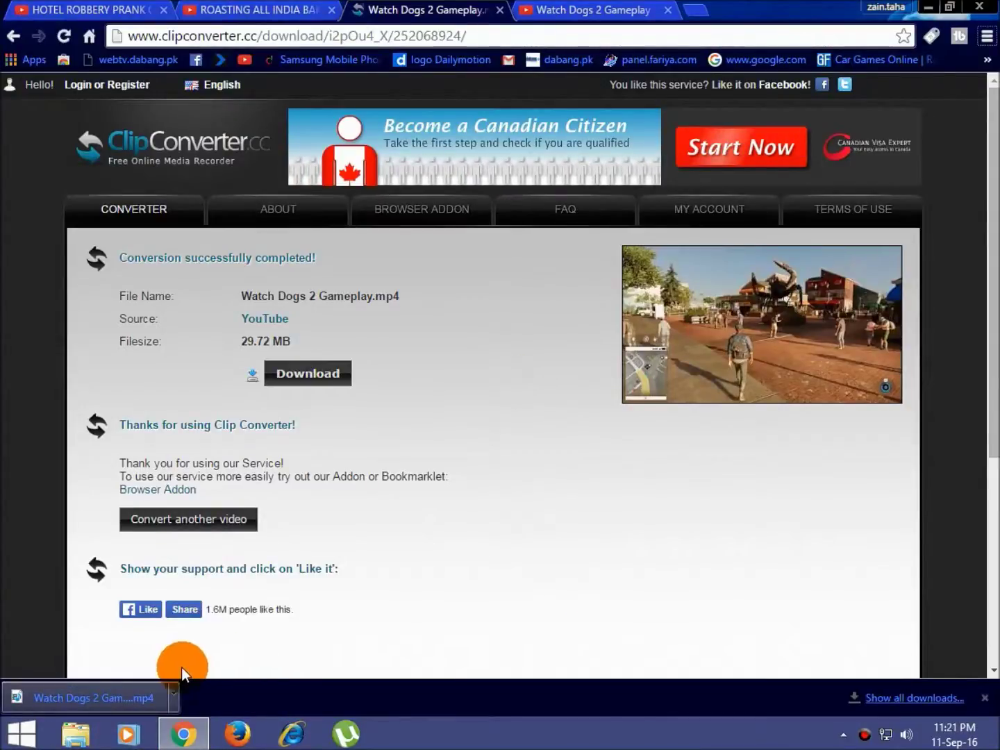
left_click(927, 6)
- Refresh the desktop and open the Watch Dogs 2 Gameplay video to play it
right_click(320, 390)
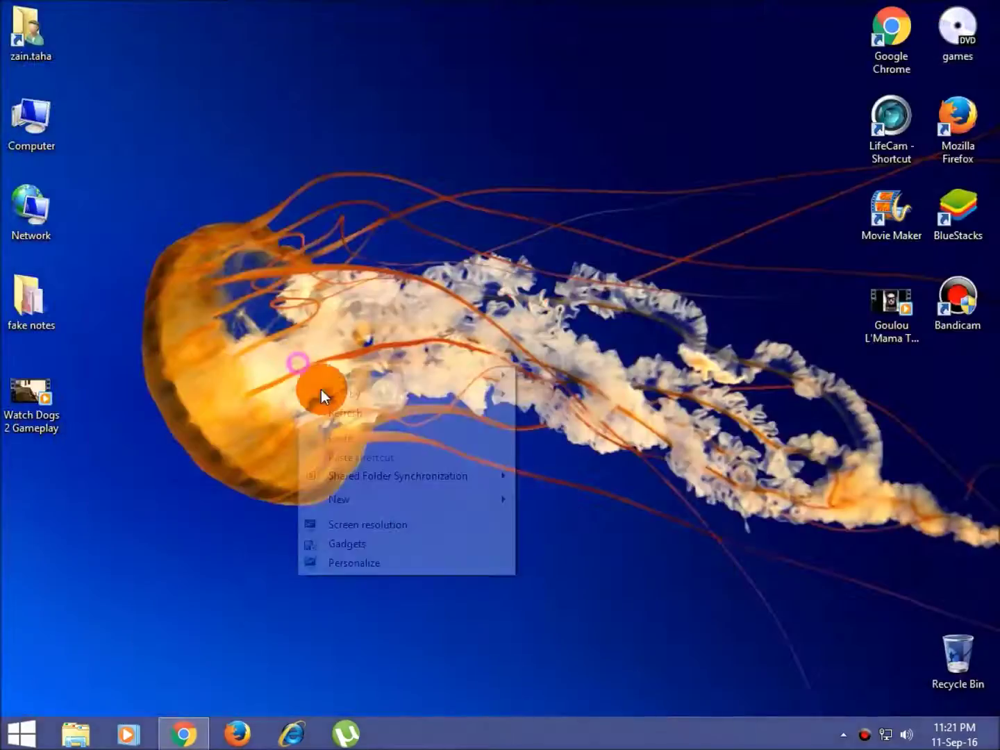
left_click(343, 412)
left_click(30, 397)
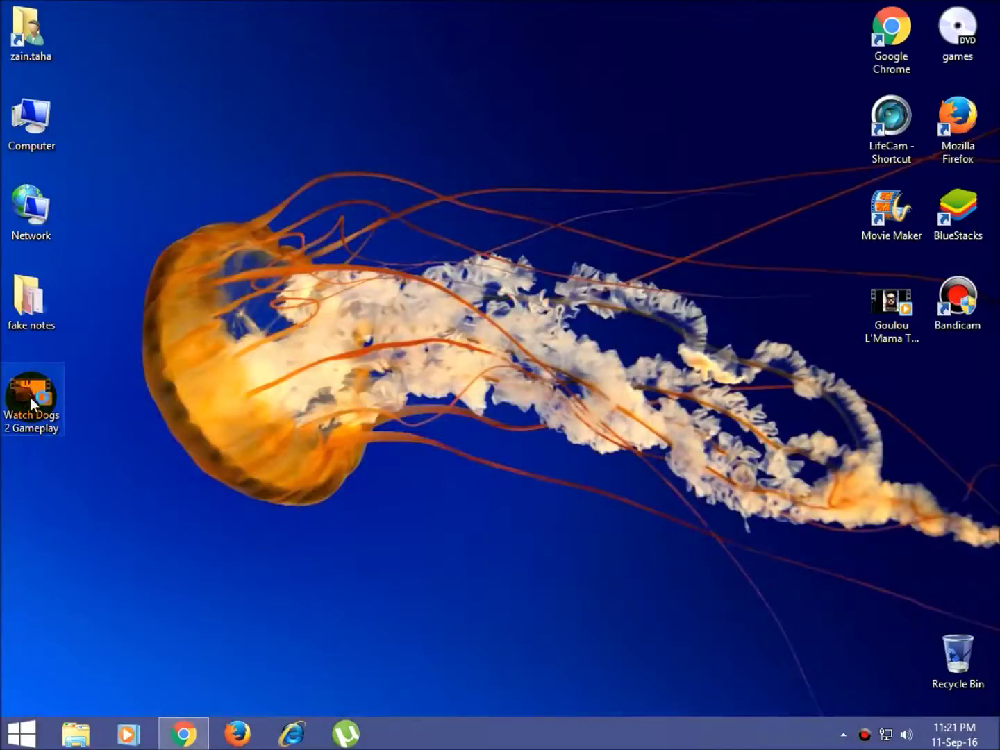
double_click(30, 397)
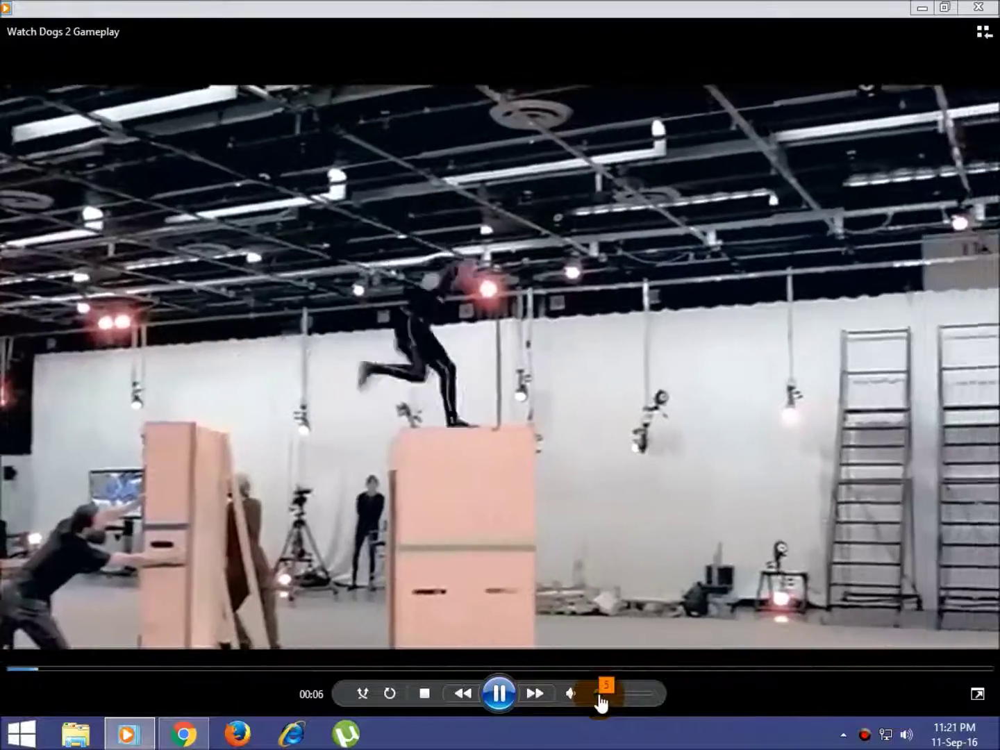
- Raise the volume, pause the Watch Dogs 2 video, and close Windows Media Player
left_click_drag(603, 694, 617, 693)
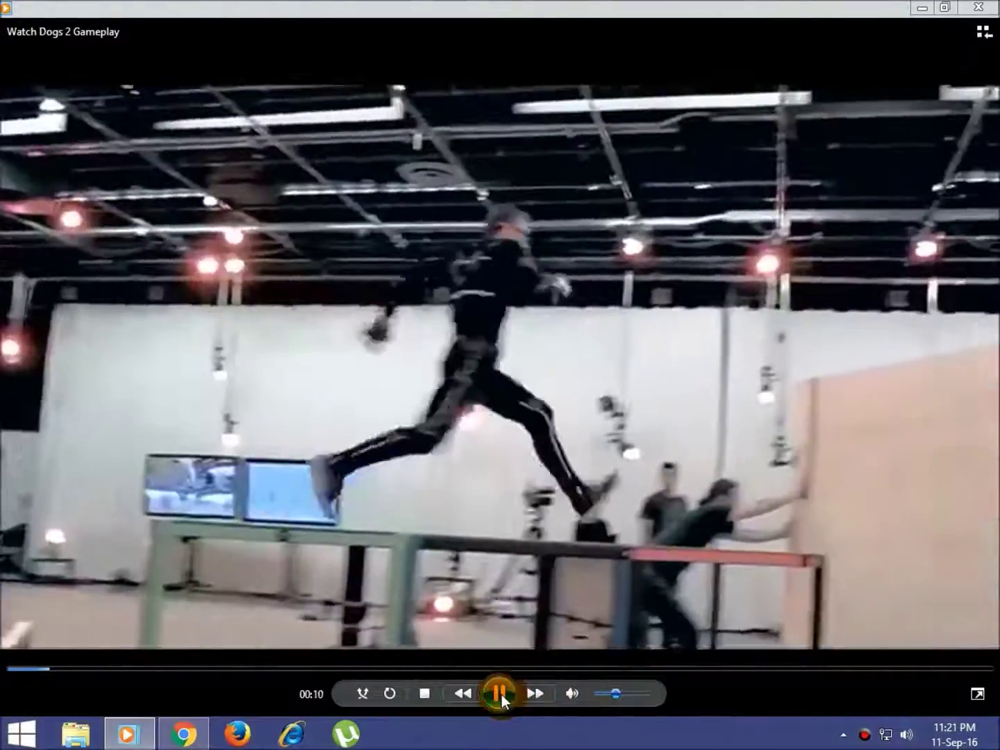
left_click(502, 695)
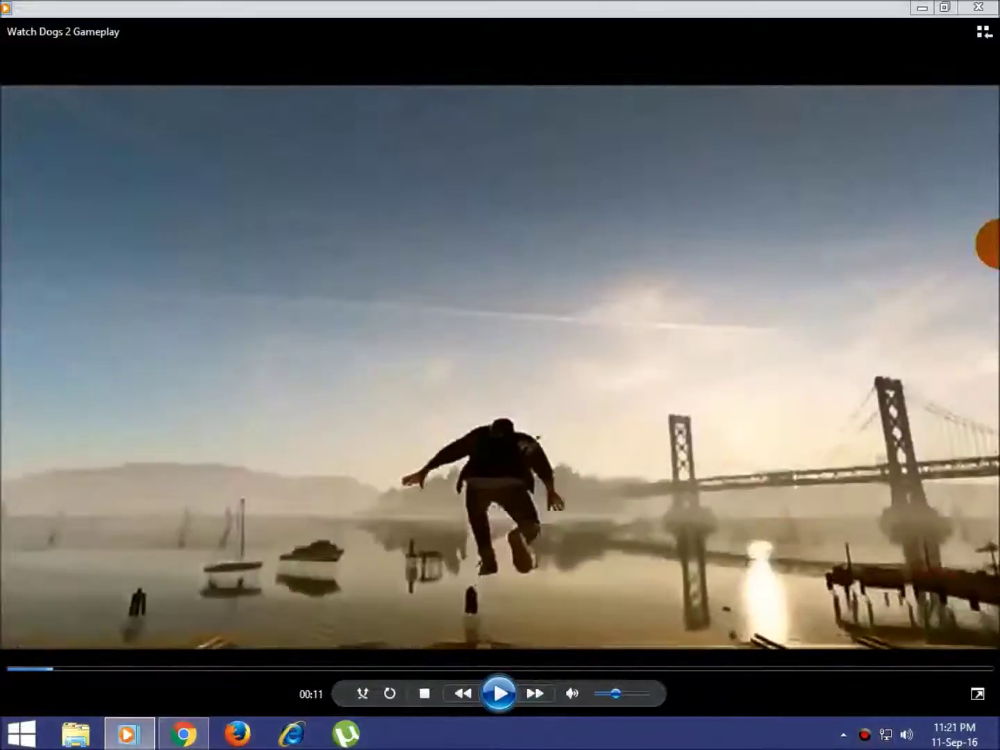
left_click(979, 7)
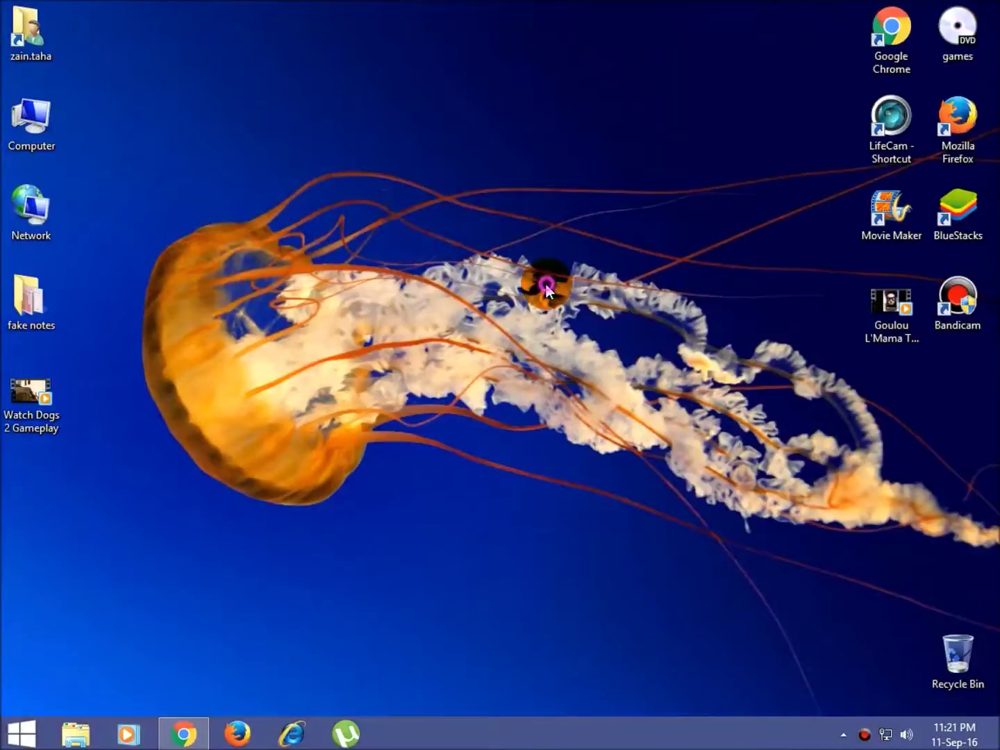
right_click(546, 284)
left_click(585, 329)
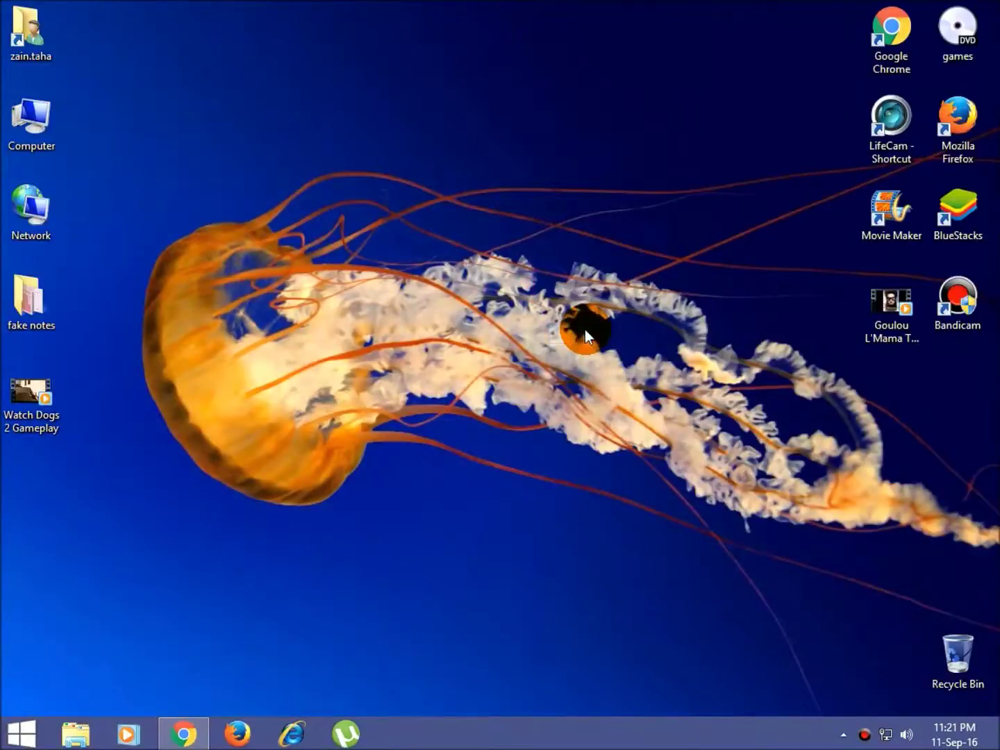